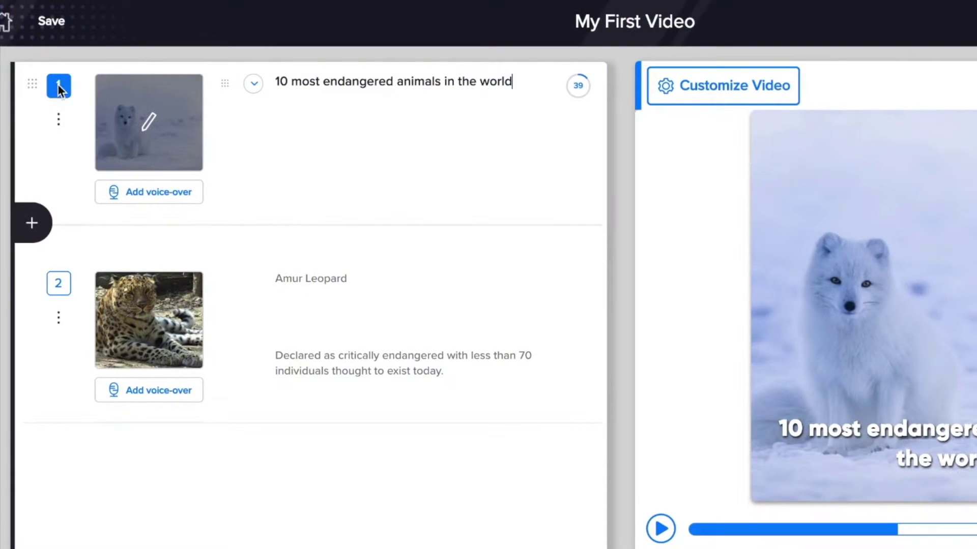
- Check scene 2's fields, cancel voice-over, and change scene 1's title word 'animals' to 'species'
left_click(59, 284)
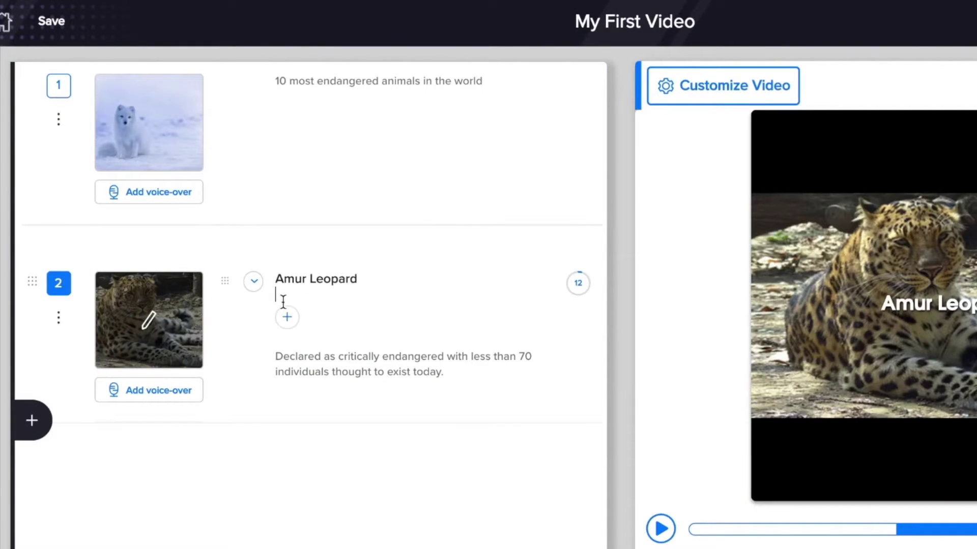
left_click(301, 363)
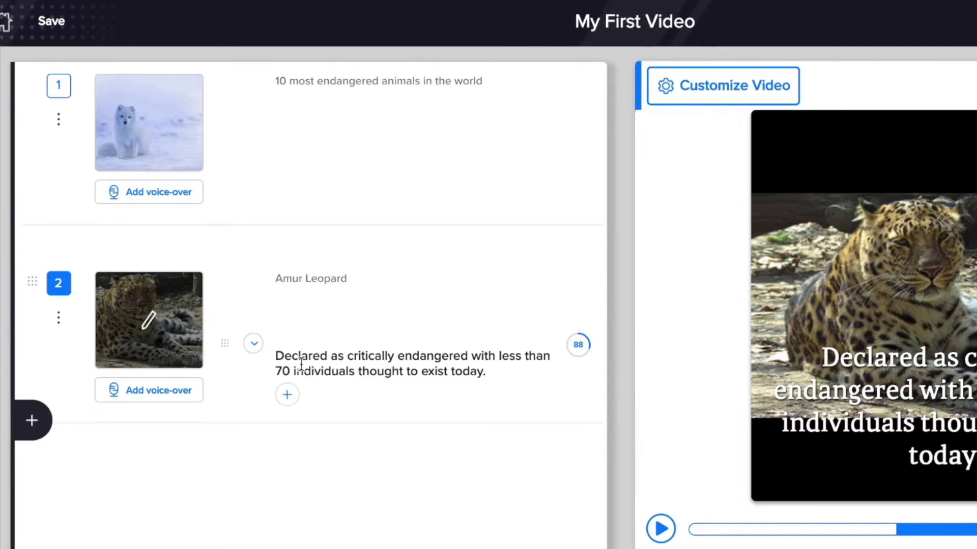
left_click(150, 391)
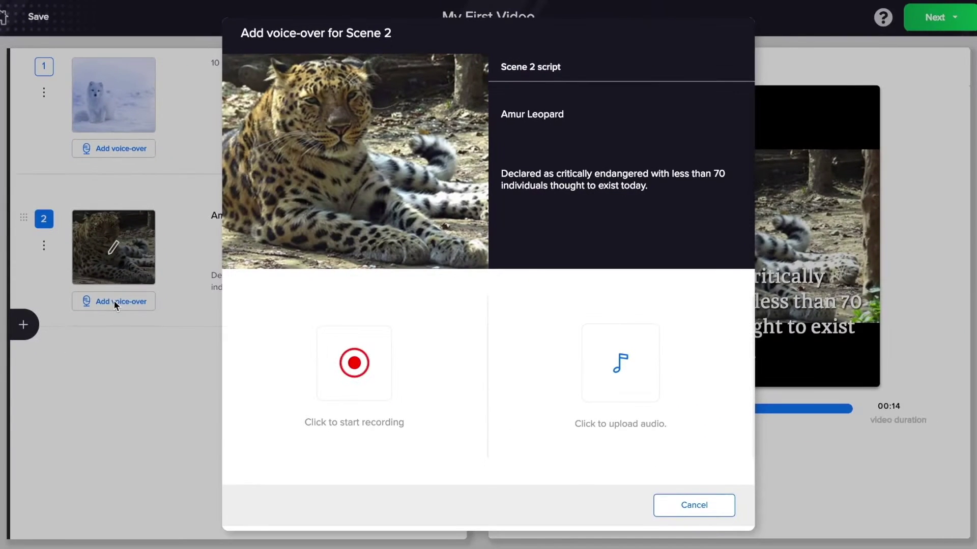
left_click(685, 516)
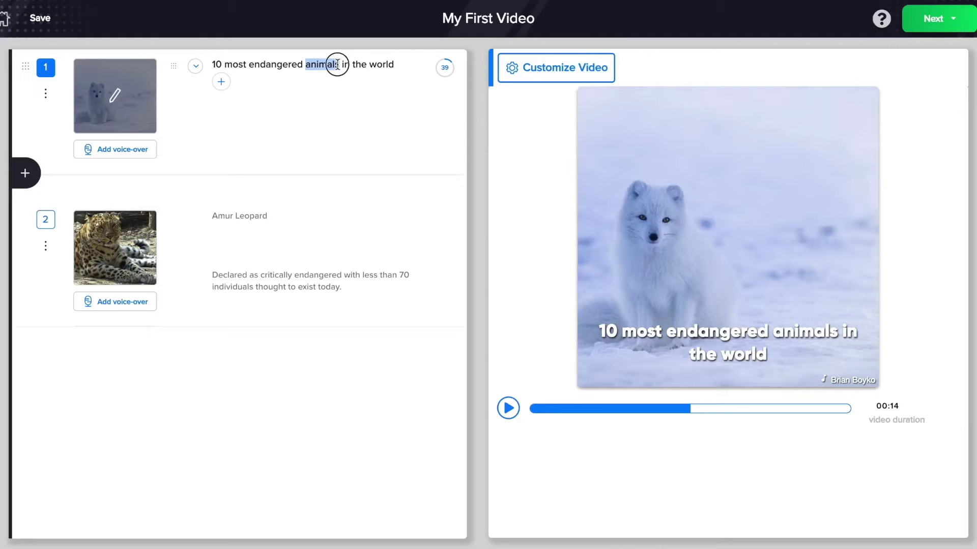
double_click(330, 64)
key("BackSpace")
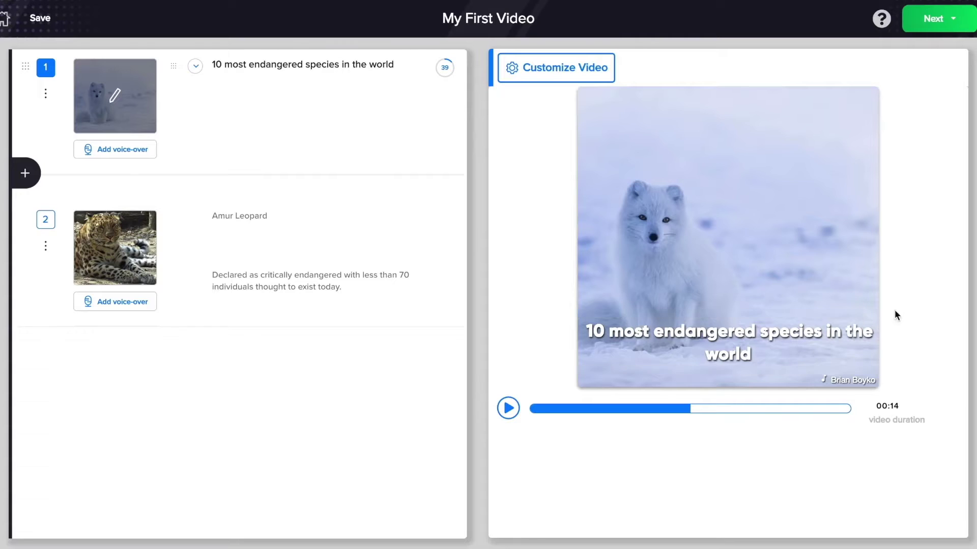
- Add scene 3 with the first stock image from a 'whale' search
left_click(26, 326)
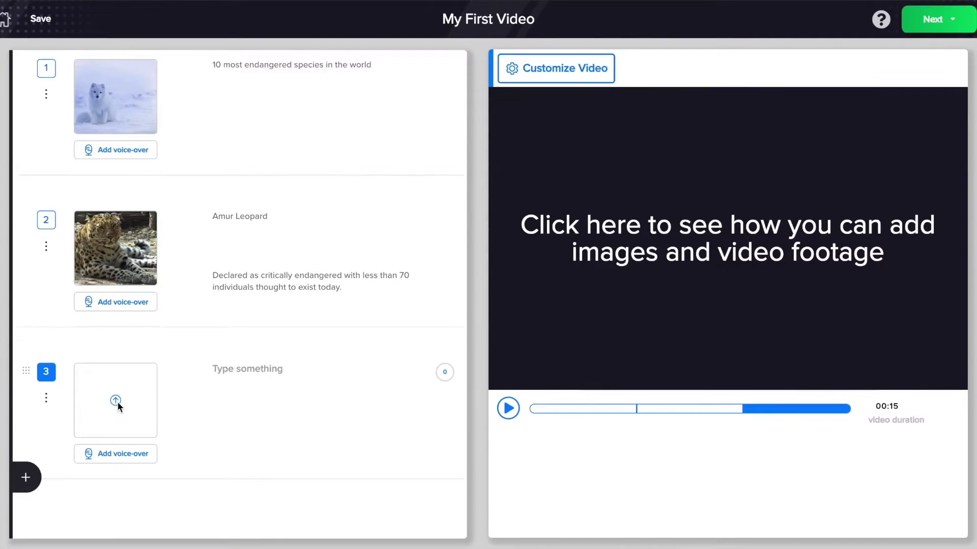
left_click(116, 401)
left_click(358, 124)
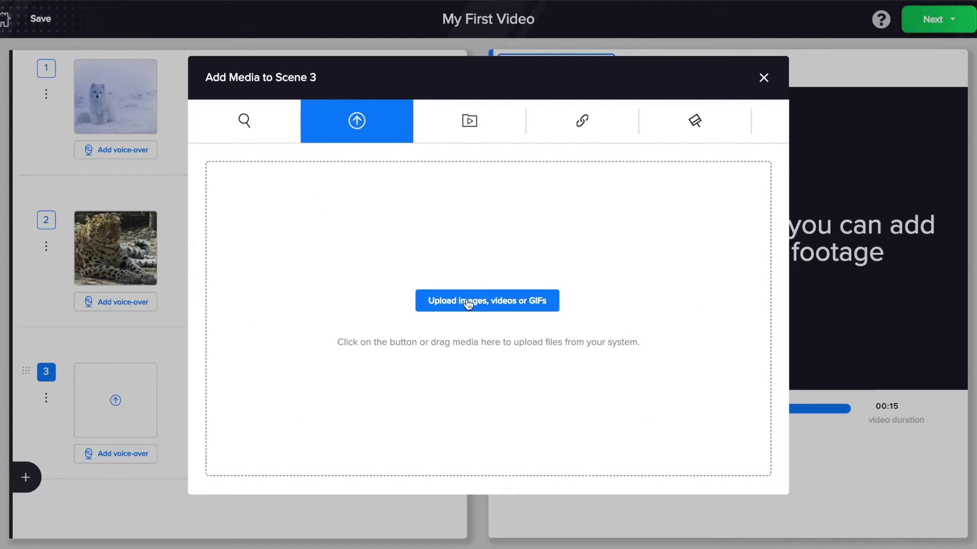
left_click(244, 120)
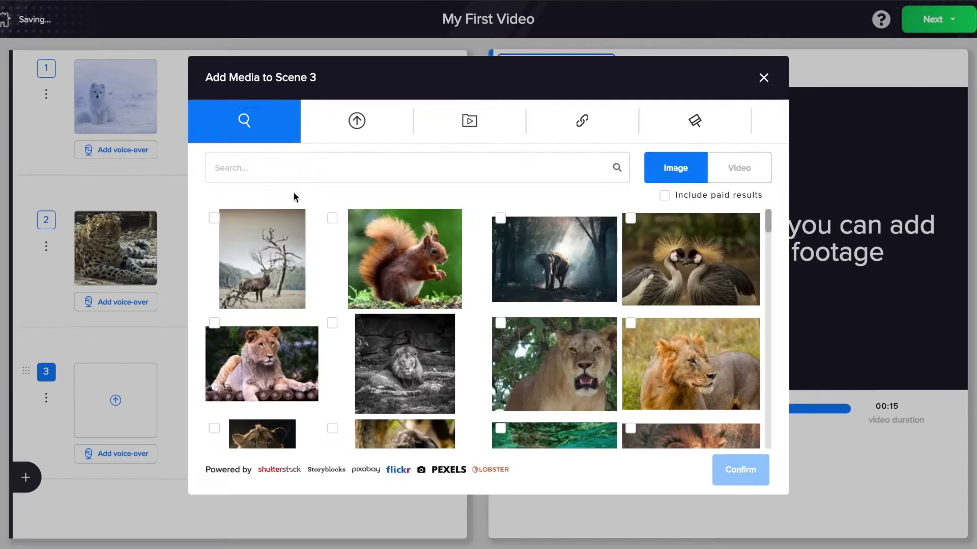
type("whale")
left_click(616, 168)
left_click(217, 259)
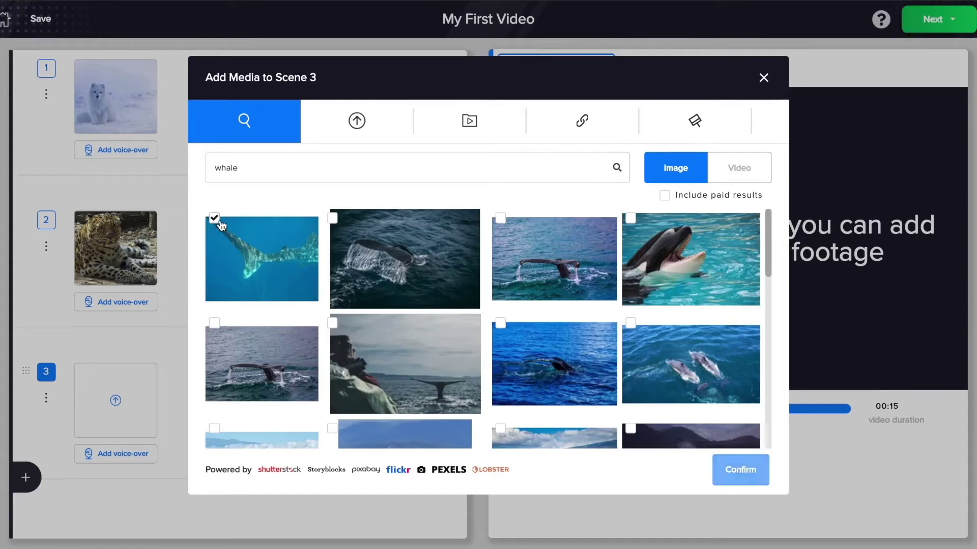
left_click(740, 470)
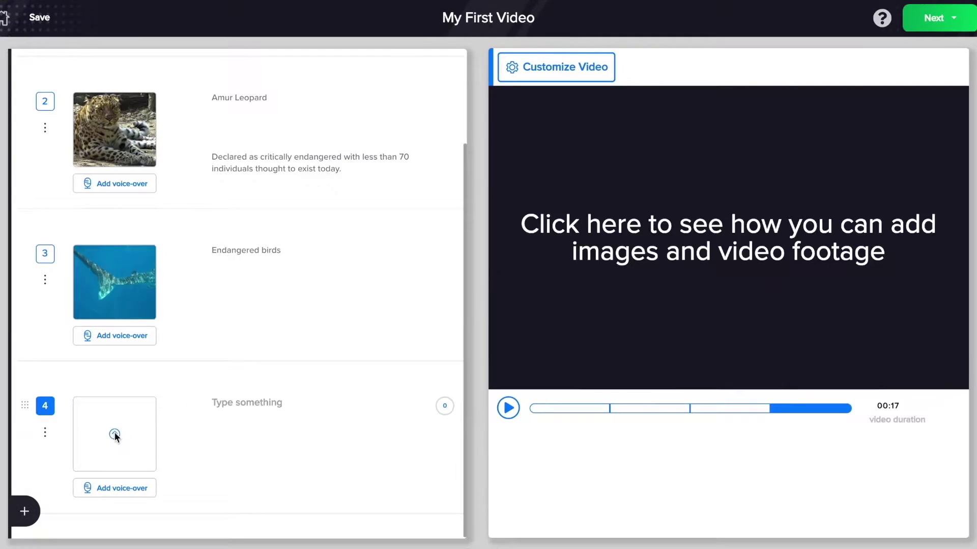
- Give scene 4 a purple gradient background and the text 'What can be done to save these species?'
left_click(114, 435)
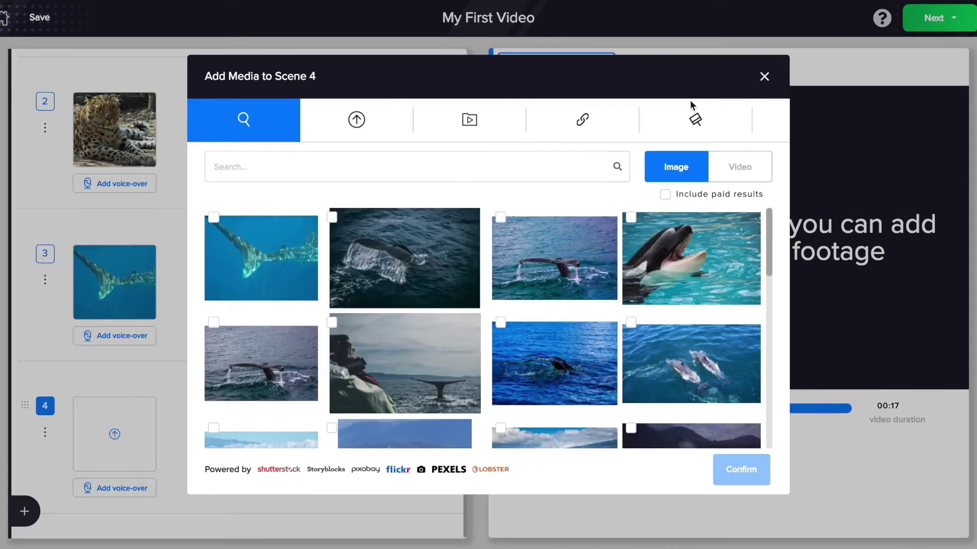
left_click(690, 127)
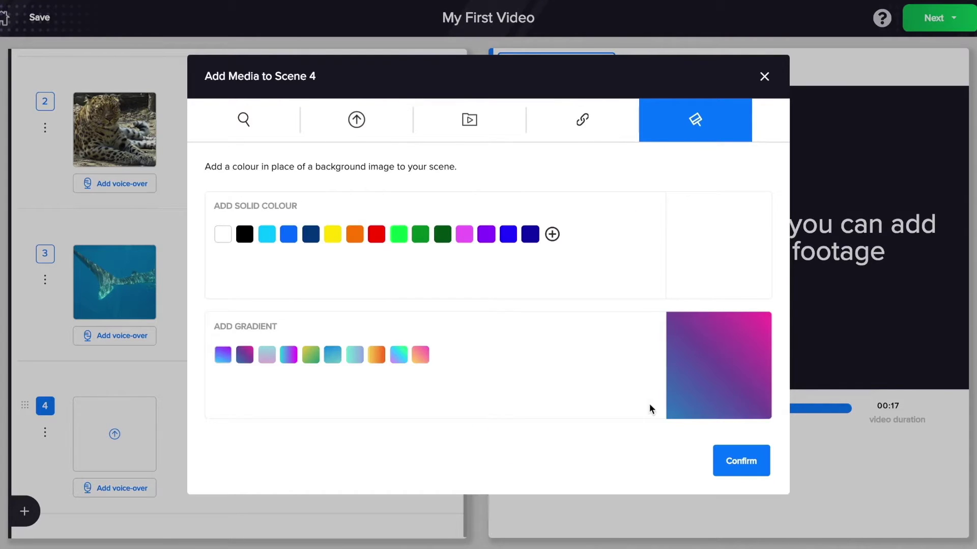
left_click(739, 471)
type("What can be done to save these species?")
left_click(255, 451)
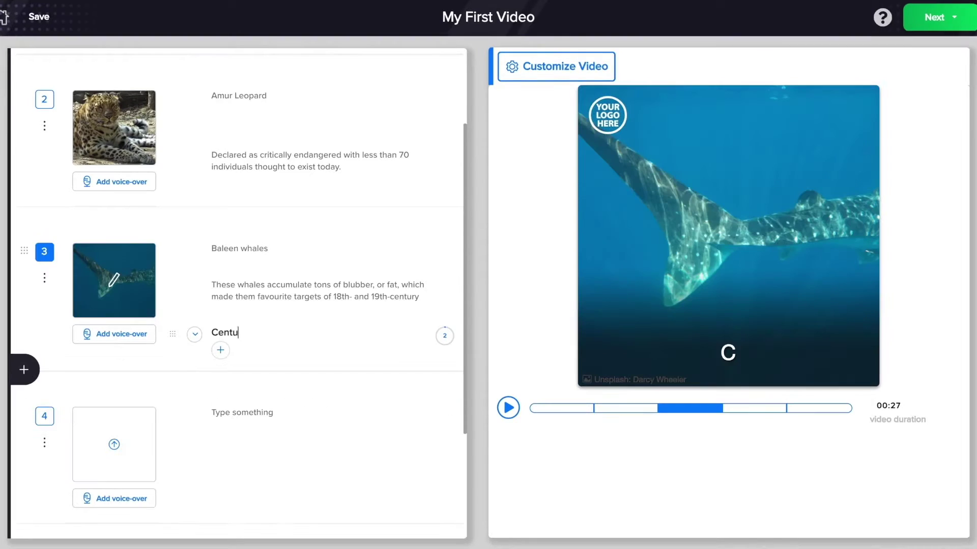
- Finish scene 3's hunting caption ending 'reproduce very slowly.' and emphasise the phrase 'hunting has left this specie in shambles'
type("ries of hunting has left this specie")
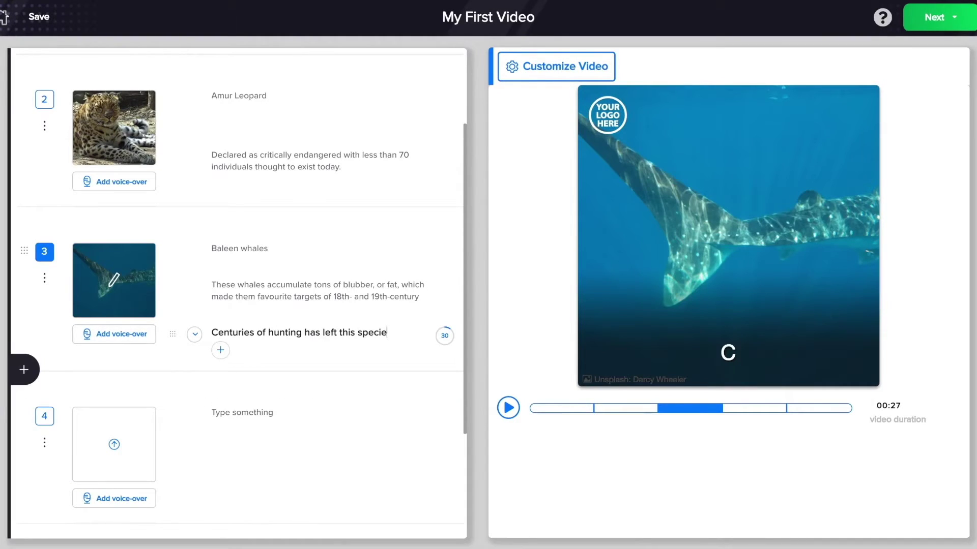
type(" in shambles, as they repor")
key("BackSpace")
key("BackSpace")
type("roduce ")
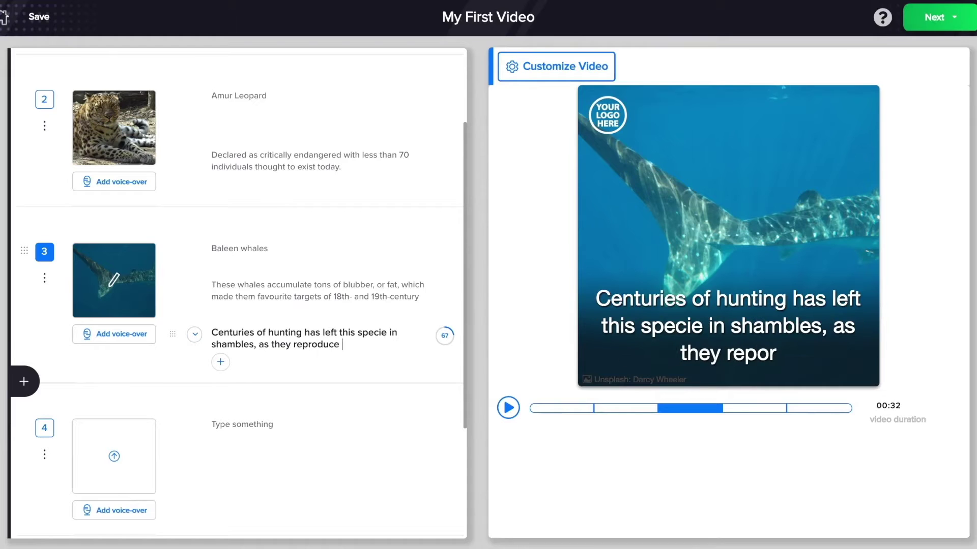
type("very slowly.")
left_click_drag(268, 332, 254, 345)
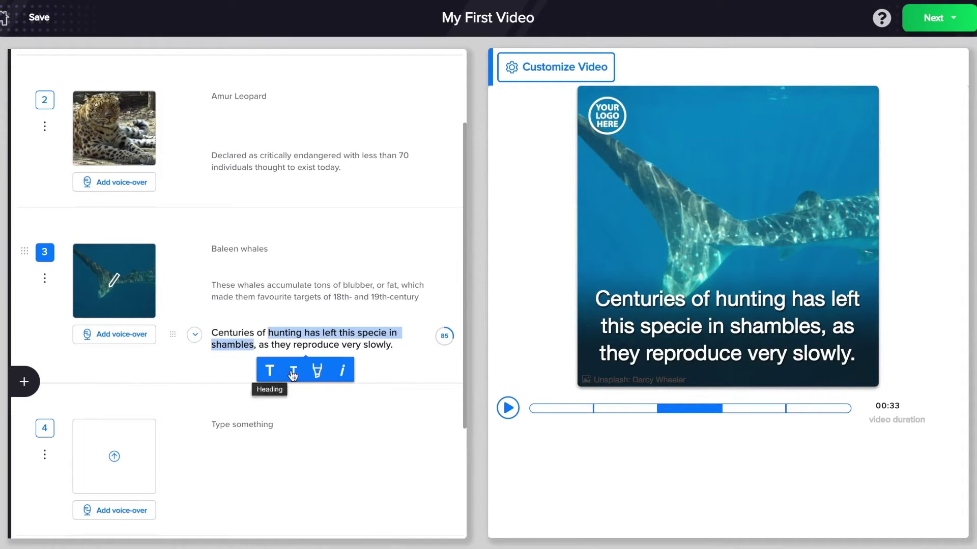
left_click(316, 345)
- Make 'Baleen whales' a large heading and play the preview from the start
left_click(268, 248)
left_click_drag(269, 249, 210, 248)
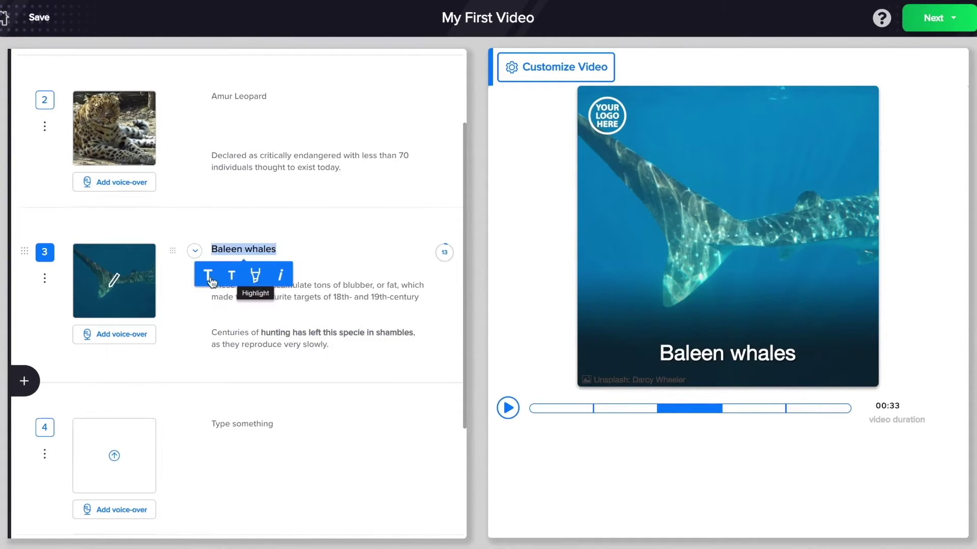
left_click(208, 275)
left_click(508, 408)
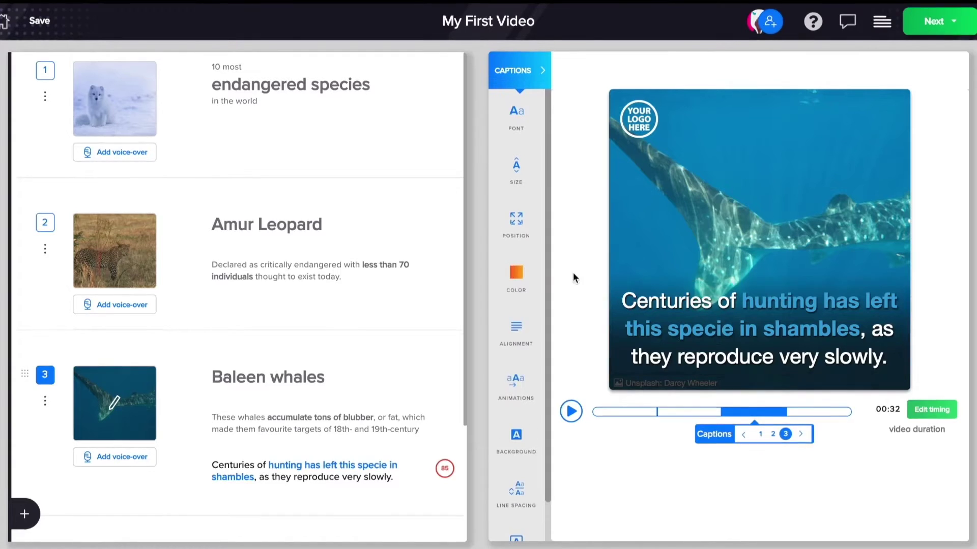
- Bring up the caption COLOR options, showing text colour #FFF for scene 3
left_click(516, 274)
- Highlight emphasised caption words in yellow and give the caption a dark translucent background
left_click(241, 223)
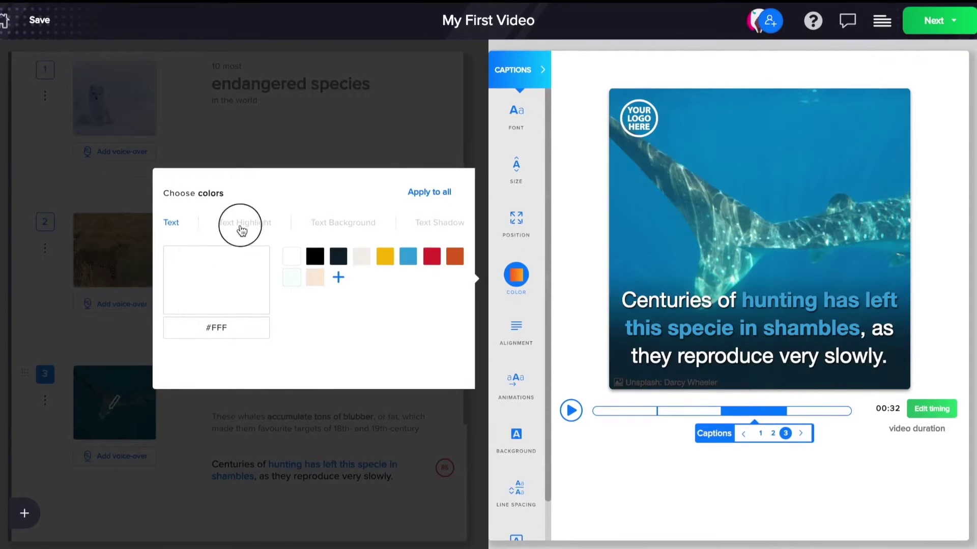
left_click(290, 258)
left_click(438, 223)
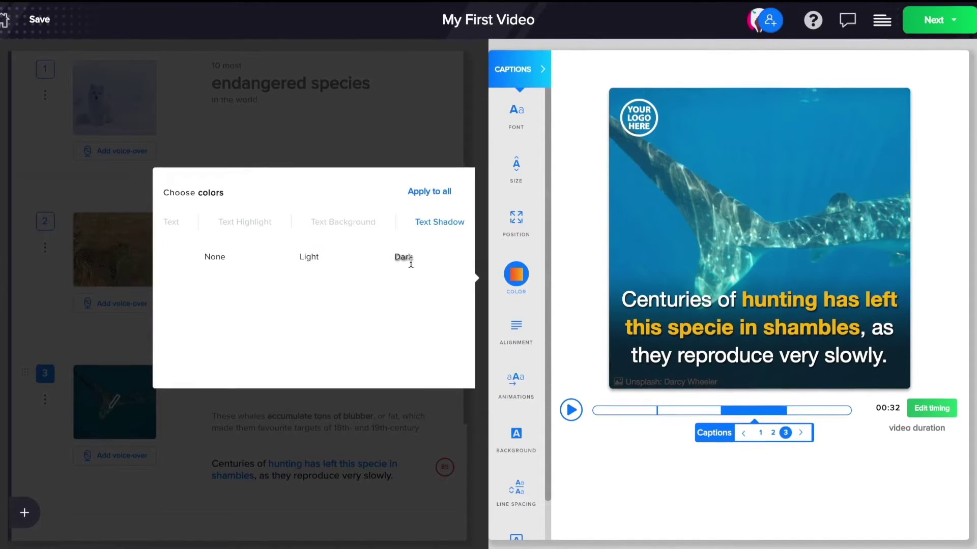
left_click(318, 227)
left_click(315, 255)
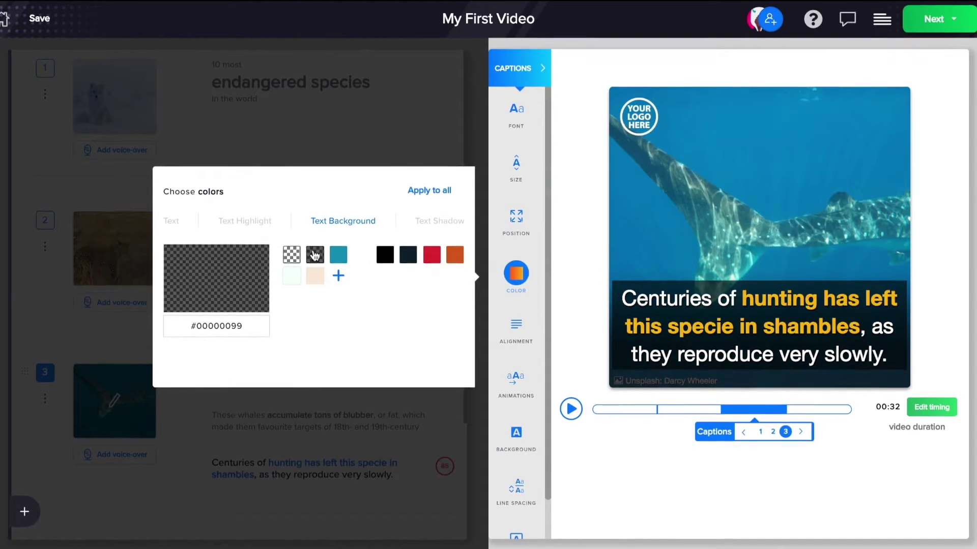
left_click(527, 147)
- Apply the League Spartan caption font to all scenes
left_click(518, 112)
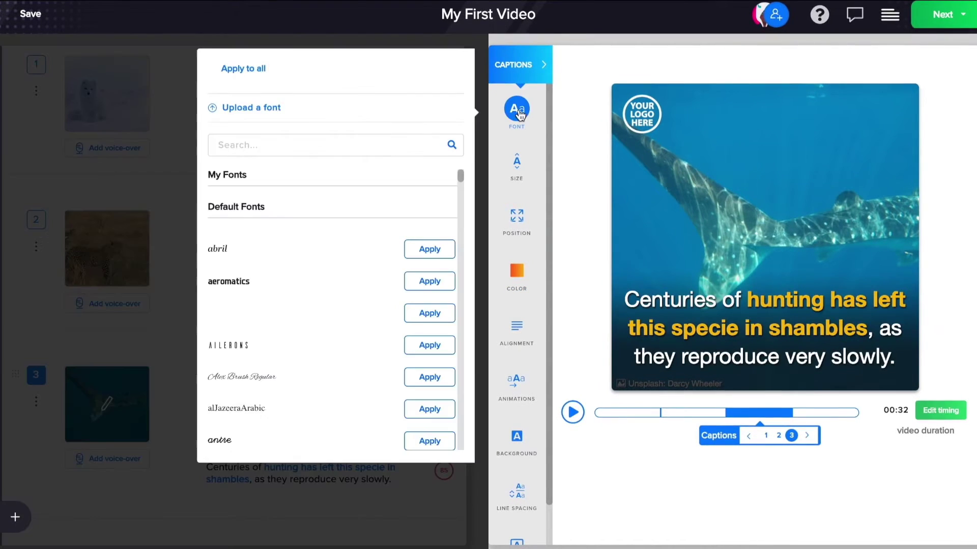
left_click(261, 148)
type("league")
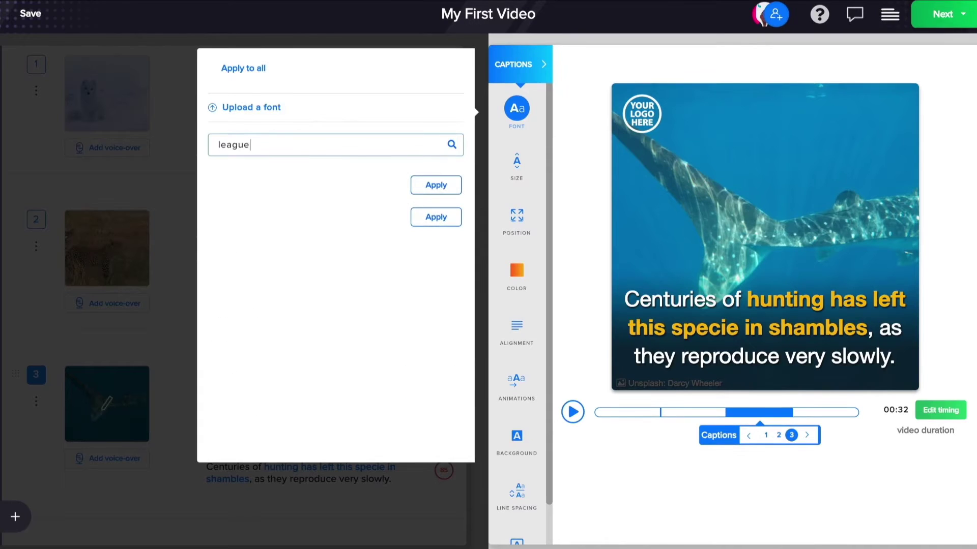
left_click(426, 218)
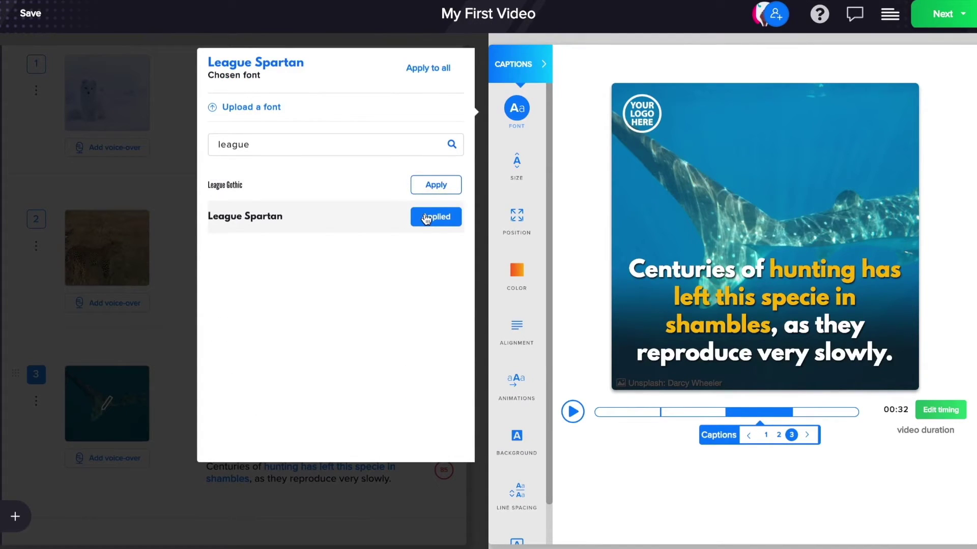
left_click(446, 71)
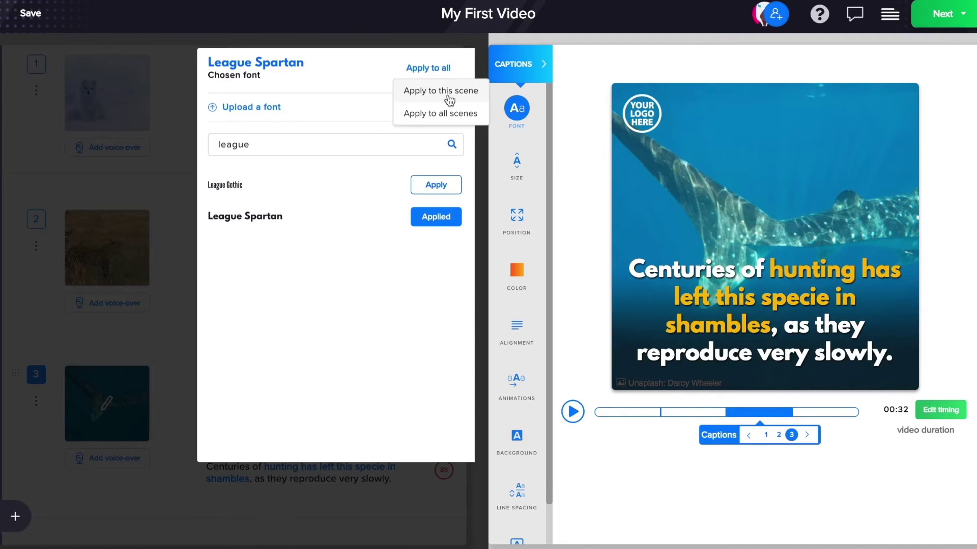
left_click(451, 113)
left_click(261, 271)
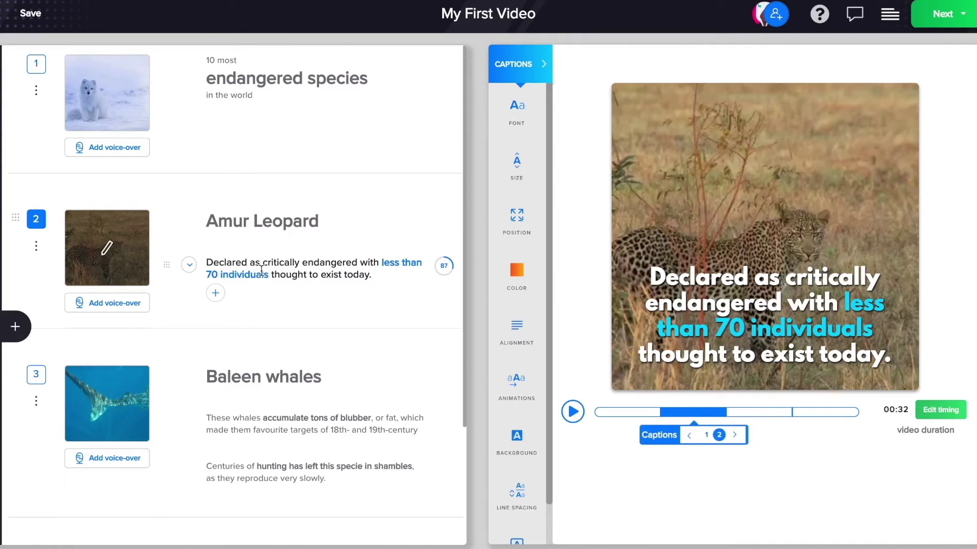
- Set scene 1's caption to a custom size of 18
left_click(516, 163)
left_click(259, 107)
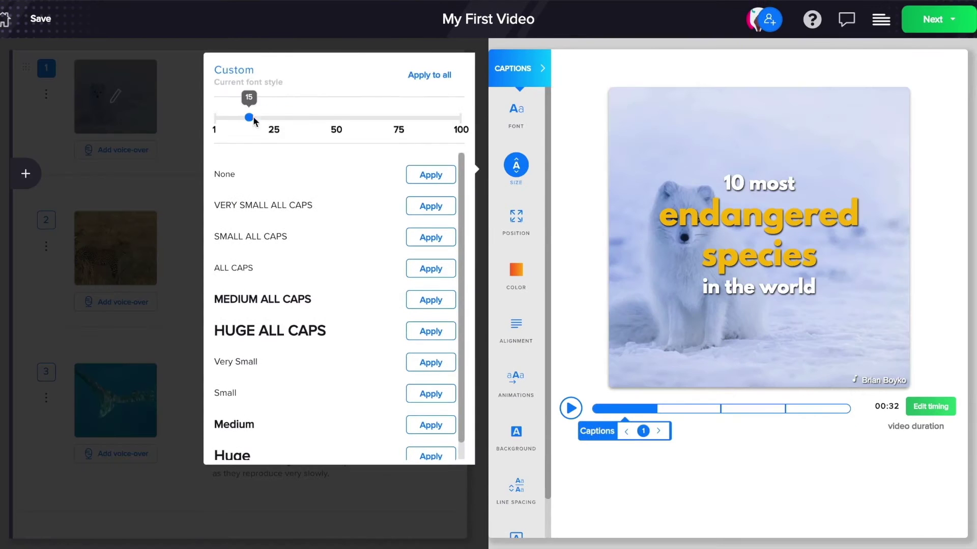
left_click(249, 115)
left_click_drag(254, 118, 256, 117)
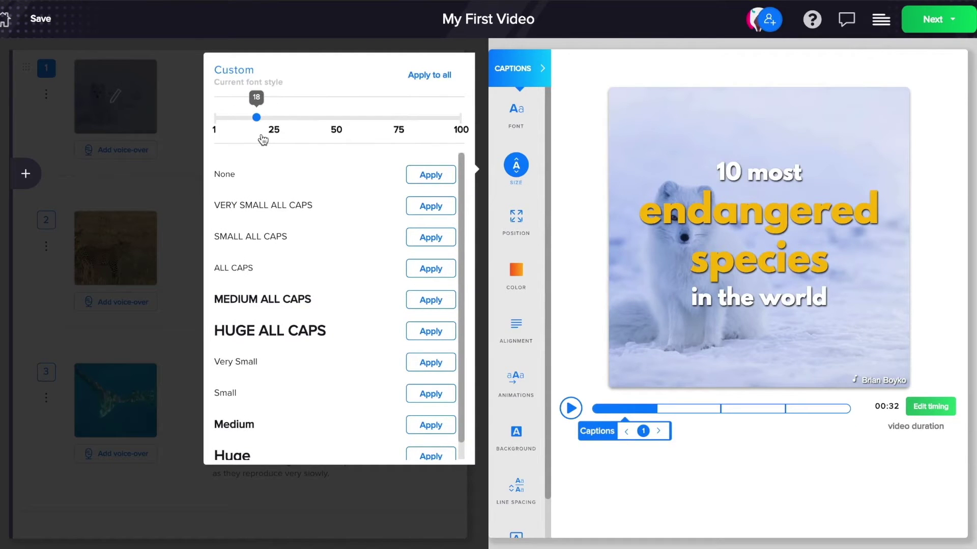
- Move the caption up to the top of the frame and right-align it
left_click(516, 219)
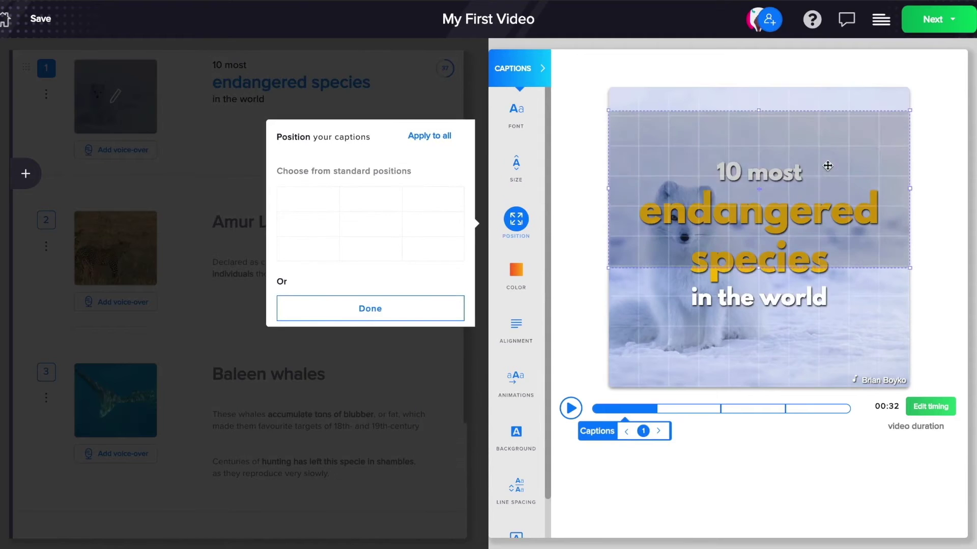
left_click(516, 346)
left_click(451, 349)
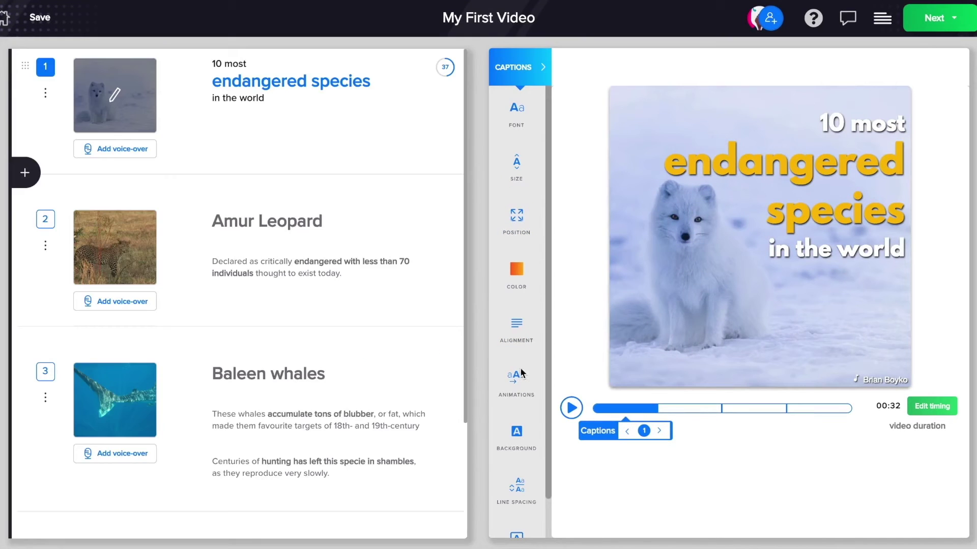
left_click(519, 379)
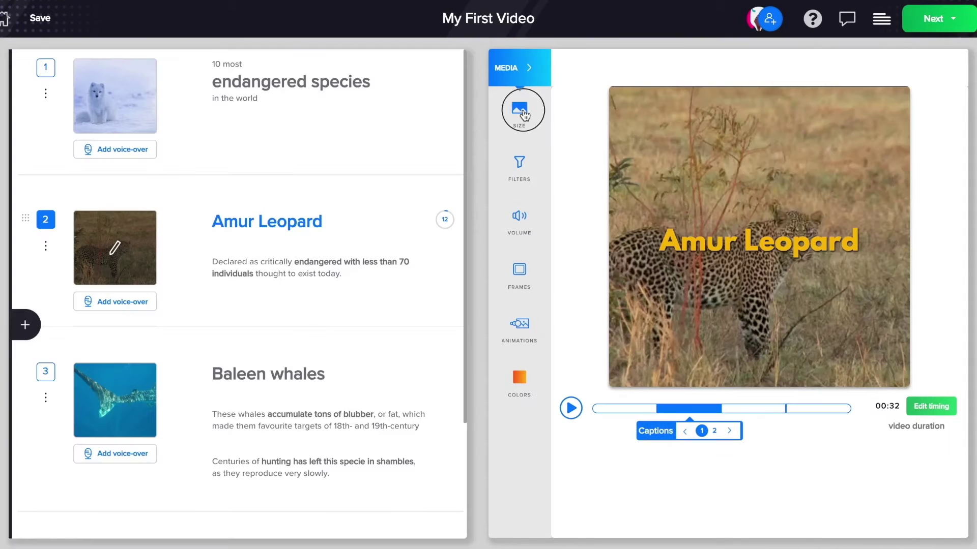
- Shift the Amur Leopard image down via a custom position, leaving a band above
left_click(522, 112)
left_click(404, 227)
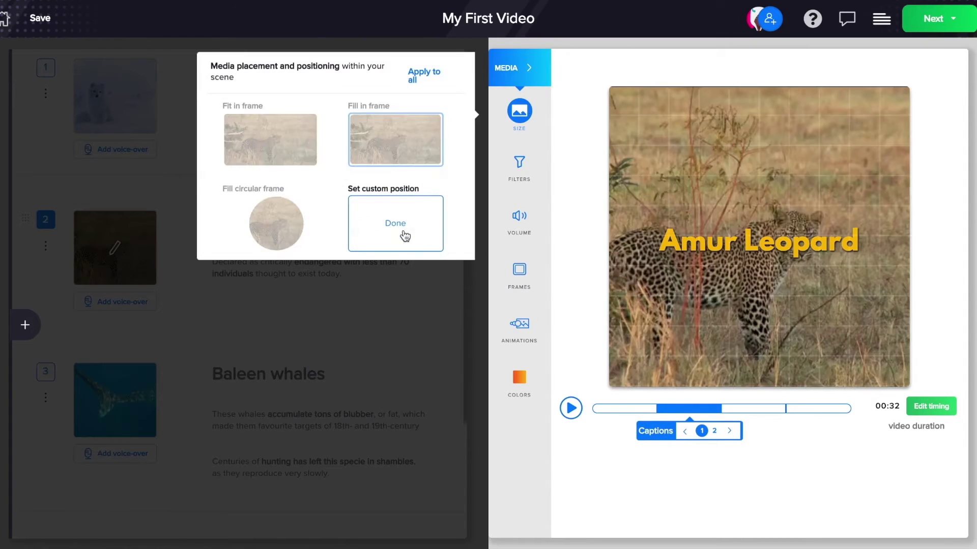
left_click_drag(761, 89, 761, 153)
- Change the scene background colour to dark teal #0F5555 via a custom colour
left_click(520, 380)
left_click(432, 357)
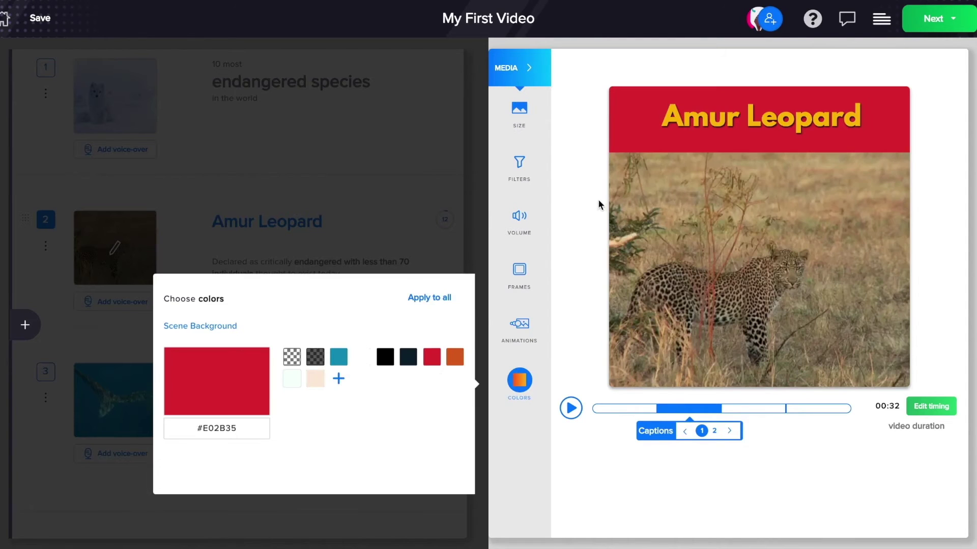
left_click(339, 379)
left_click(434, 374)
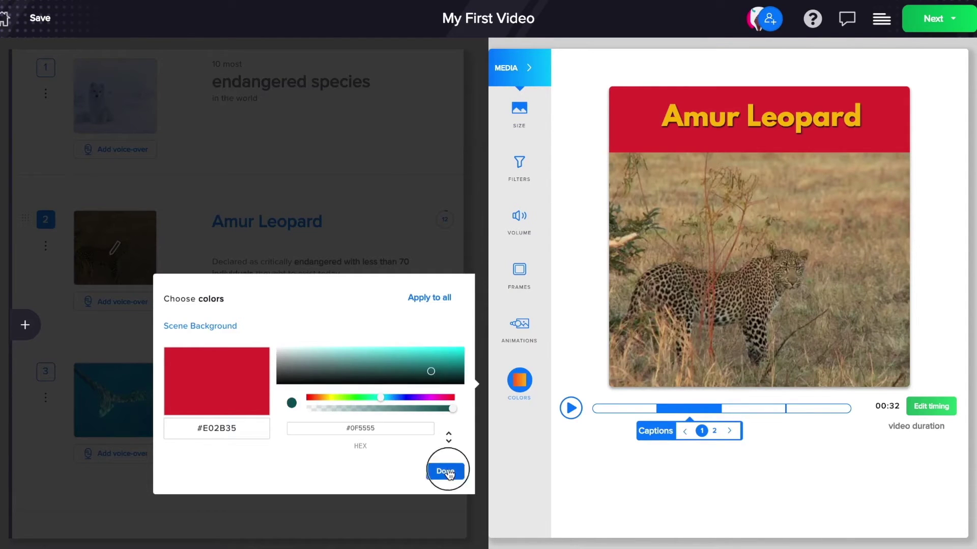
left_click(448, 471)
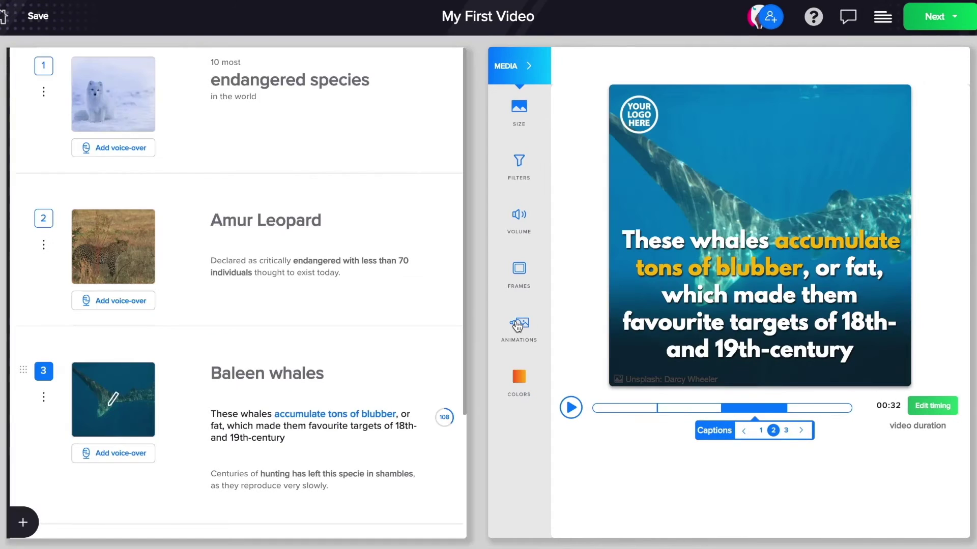
- Apply the Zoom & Pan Right animation to the whale image, then stop the preview
left_click(518, 325)
left_click(403, 428)
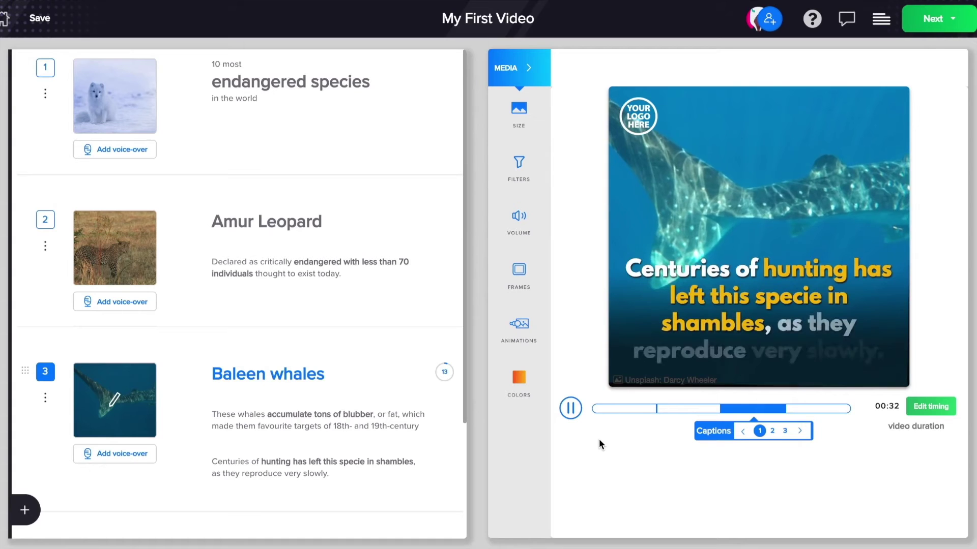
left_click(740, 408)
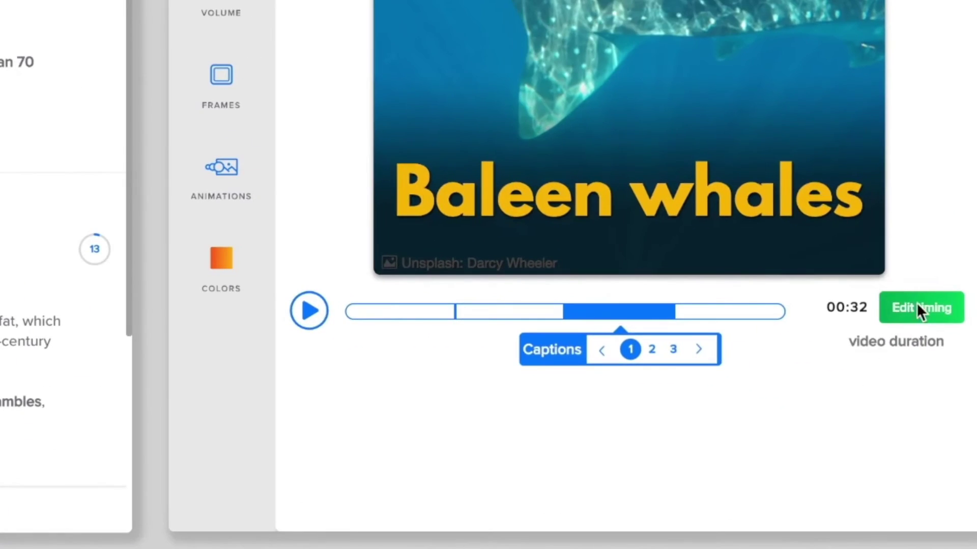
- Set the Baleen whales scene duration to 19.6 seconds in the timing editor
left_click(928, 405)
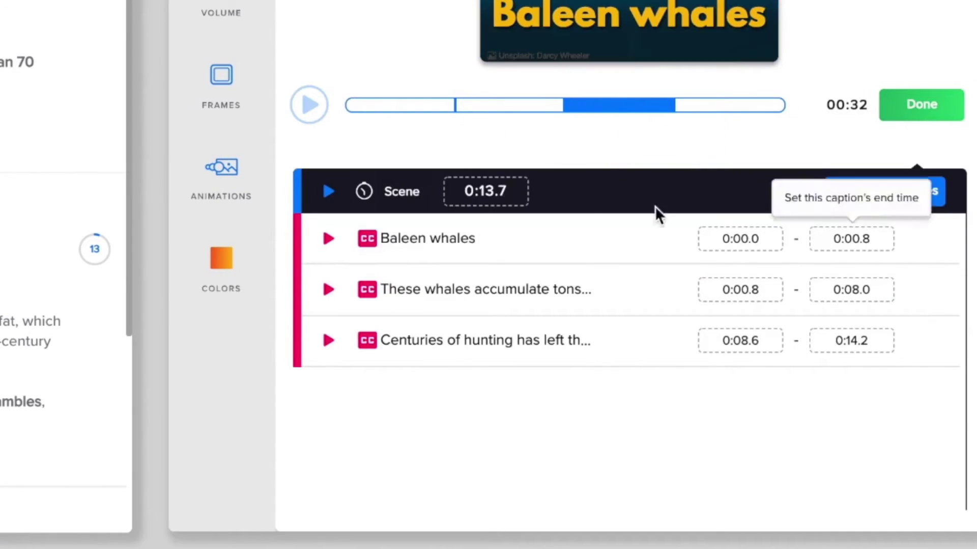
left_click(495, 192)
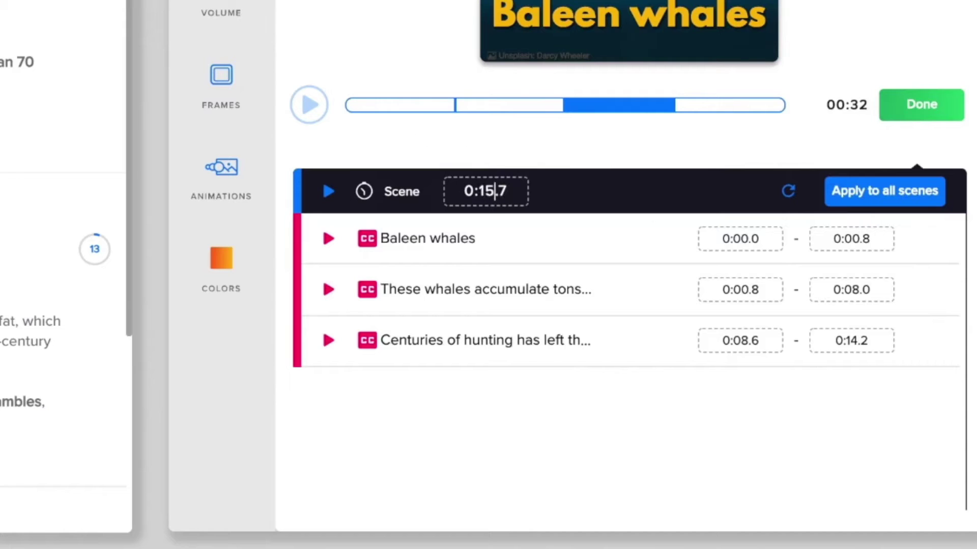
type("19.6")
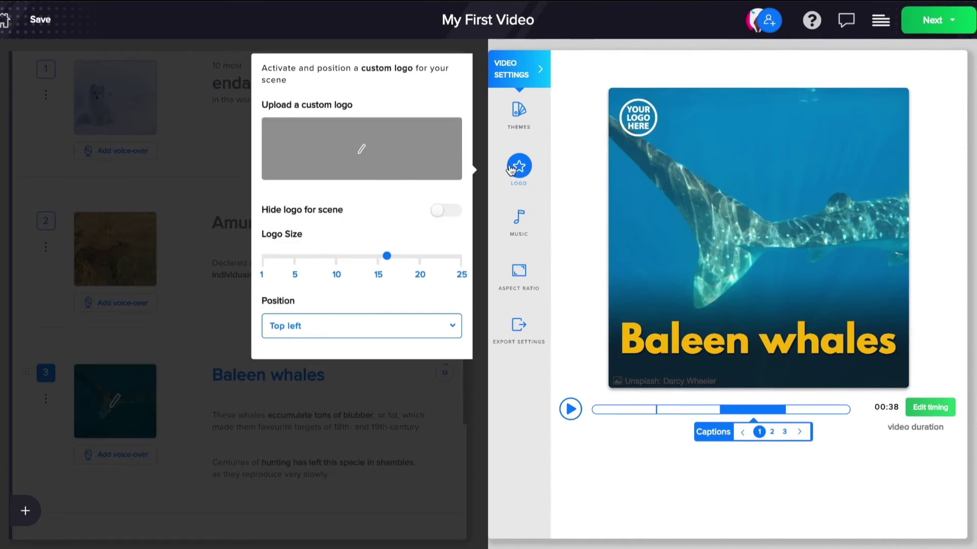
- Upload the yellow panda logo file and position it at the top right of the video
left_click(365, 152)
left_click(690, 128)
left_click(485, 299)
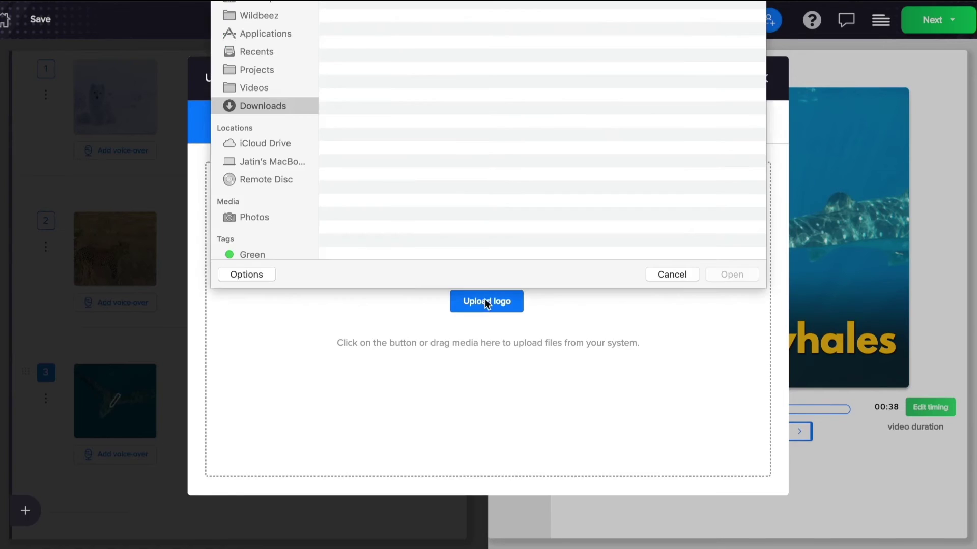
left_click(383, 228)
left_click(728, 274)
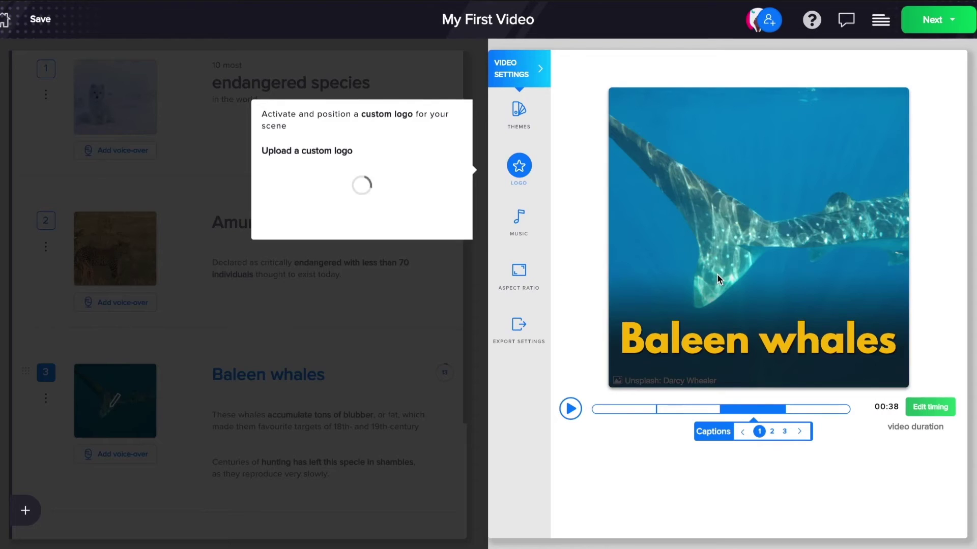
left_click(327, 331)
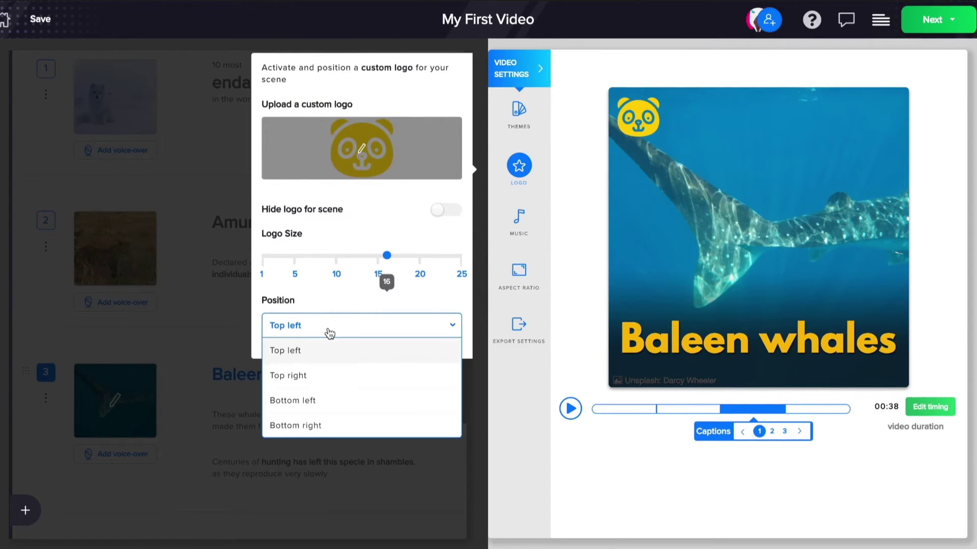
left_click(300, 376)
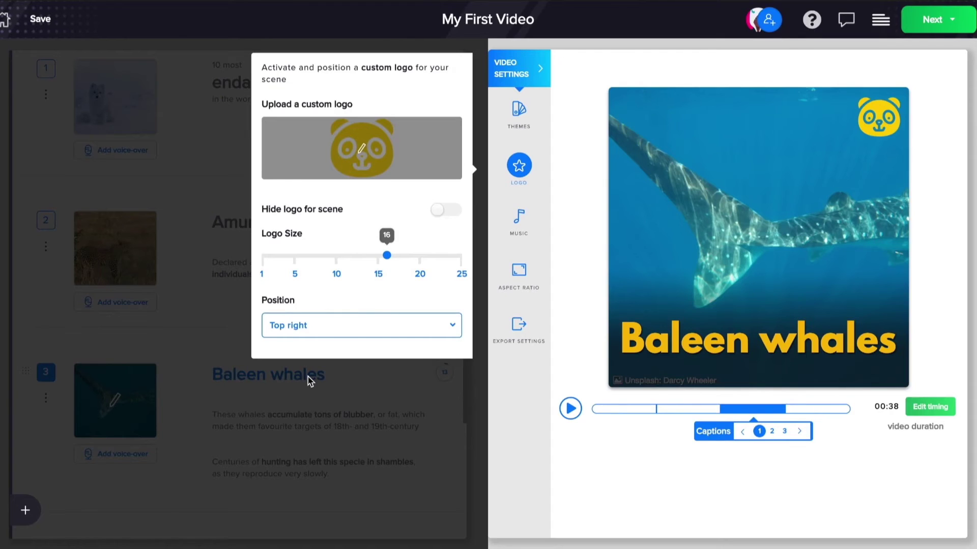
left_click(302, 414)
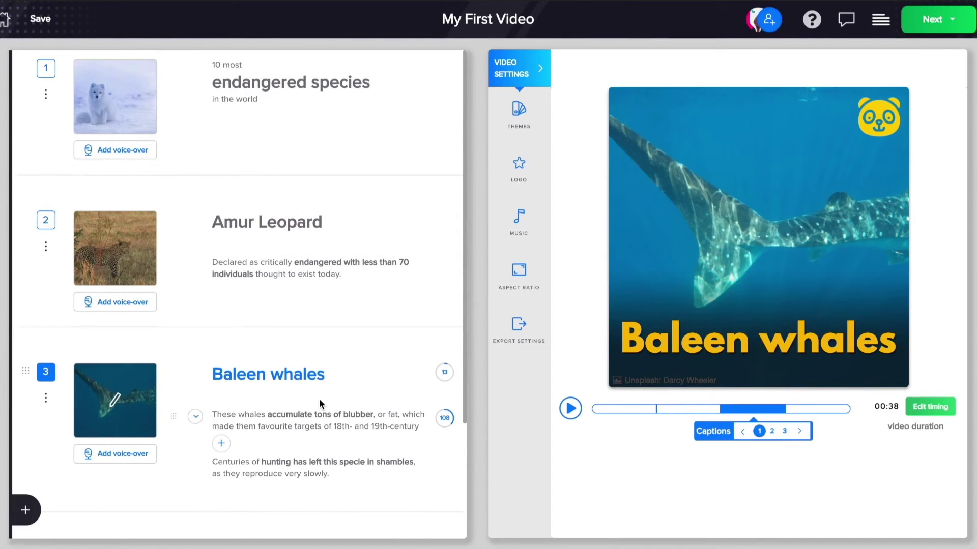
- Set the export resolution to FullHD 1080x1080
left_click(519, 325)
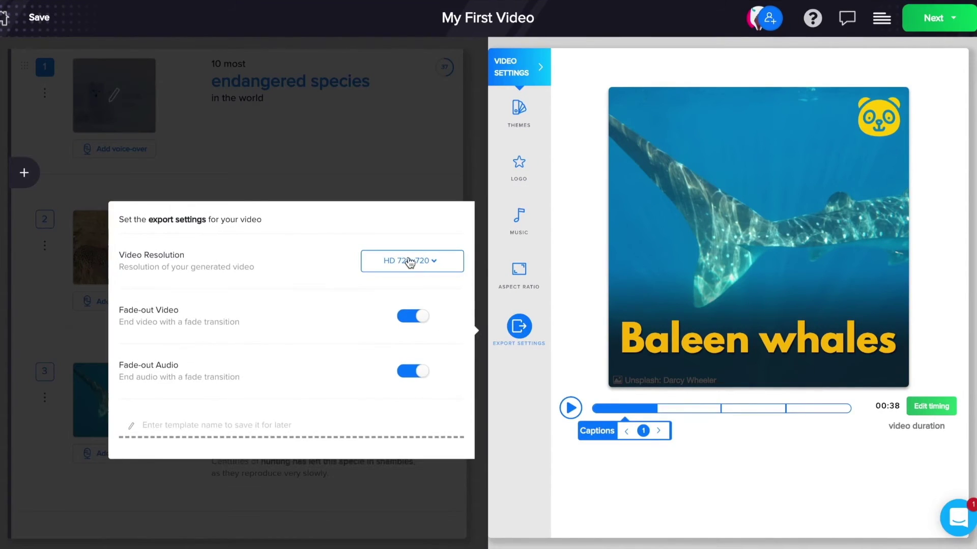
left_click(410, 261)
left_click(407, 284)
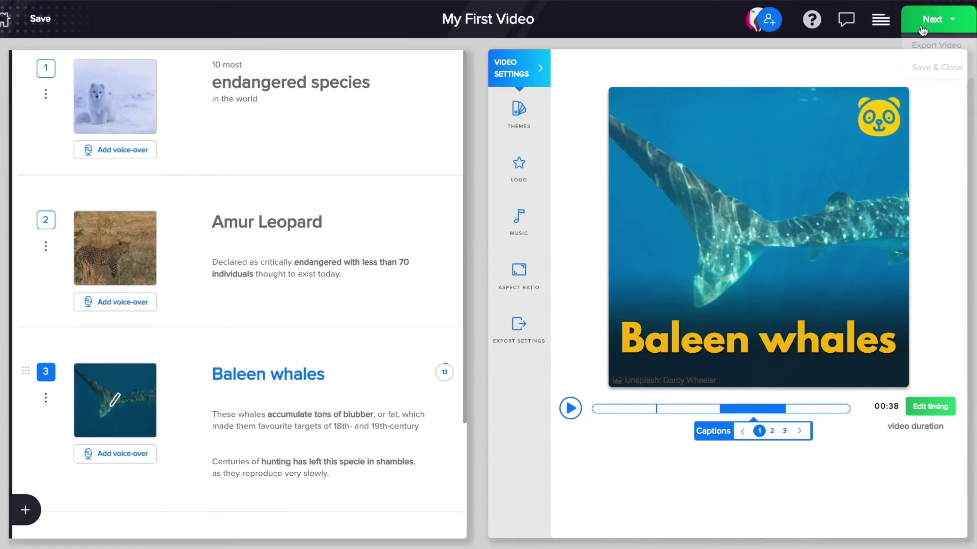
- Save the export settings as a template named 'My'
left_click(922, 20)
left_click(924, 46)
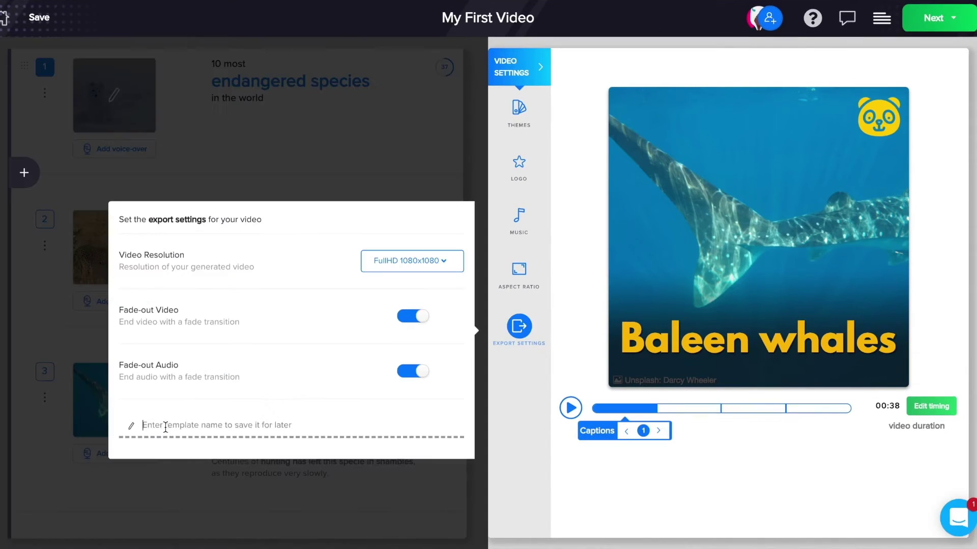
type("My wildlife theme")
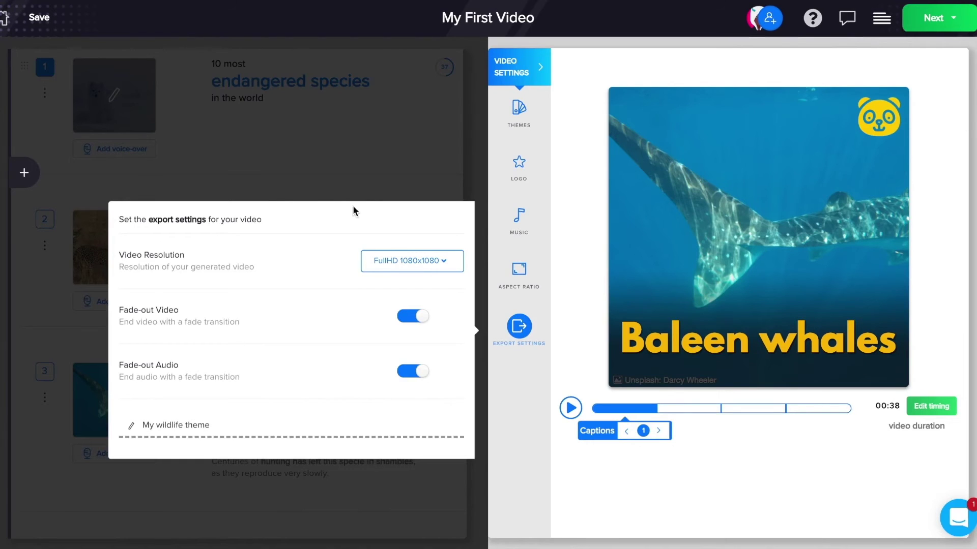
left_click(359, 203)
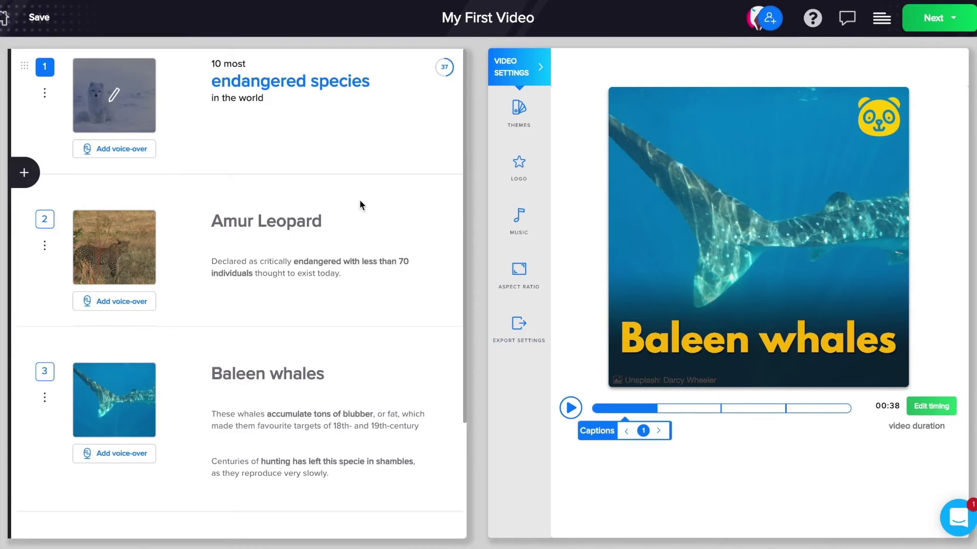
left_click(935, 18)
- Export the video, then invite a new member to January Articles using their e-mail address
left_click(939, 46)
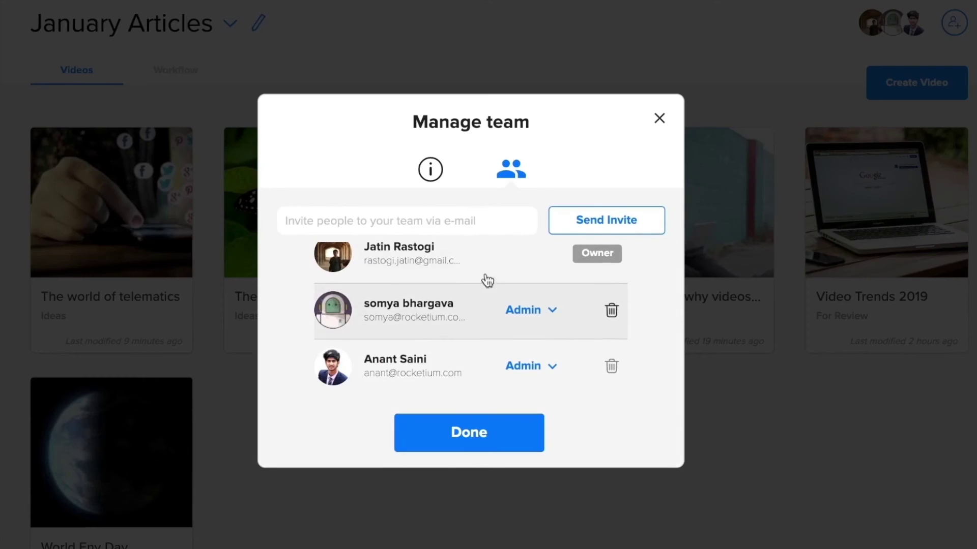
left_click(589, 227)
left_click(661, 117)
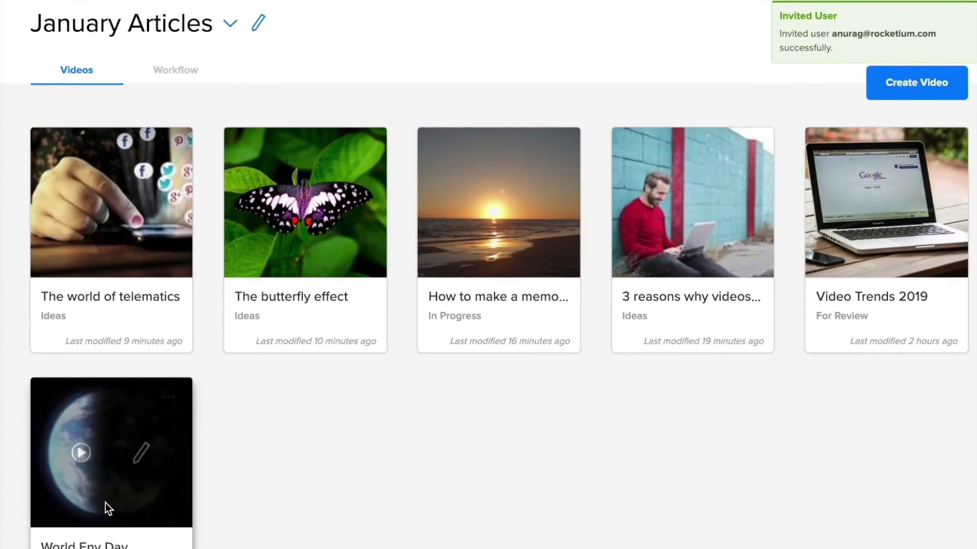
left_click(162, 77)
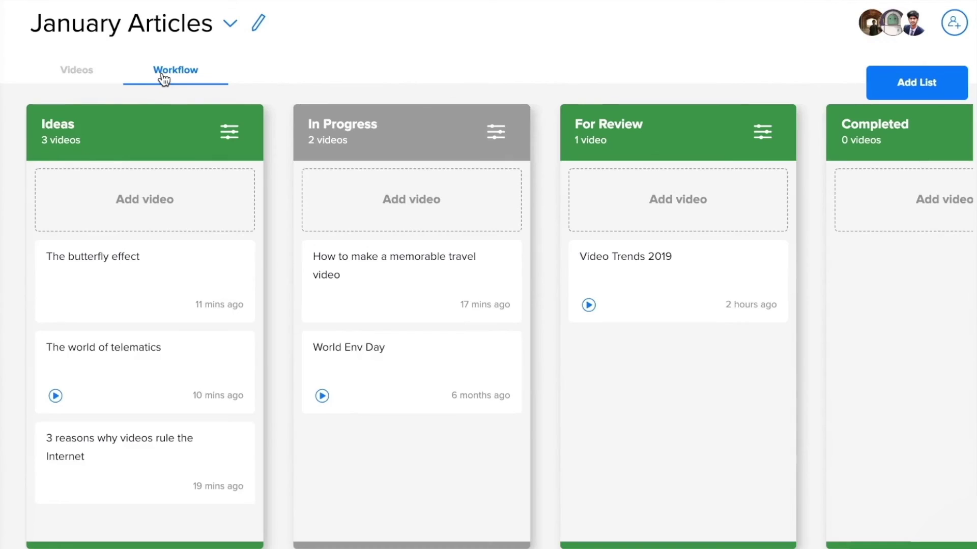
- Move World Env Day to For Review and invite a colleague by e-mail to edit The world of telematics
left_click_drag(327, 370, 669, 390)
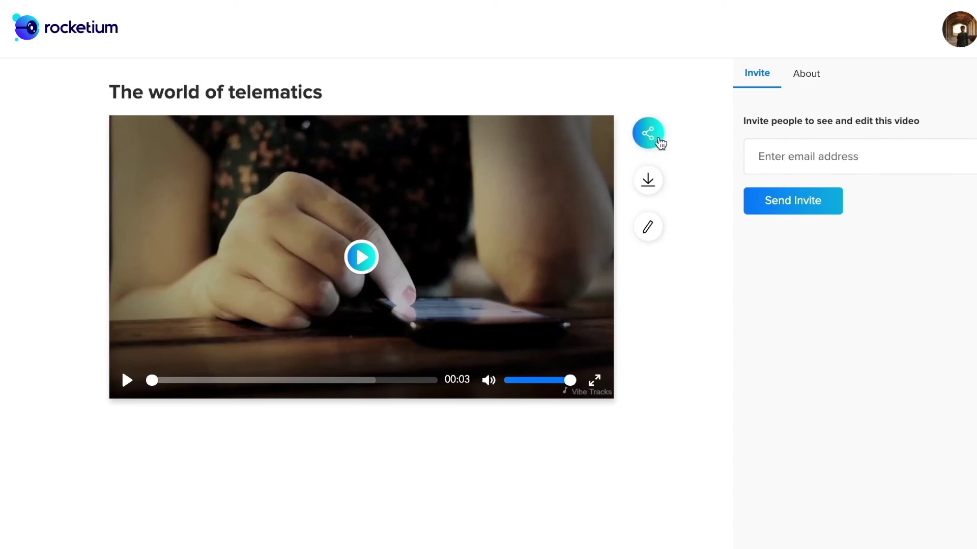
left_click(809, 156)
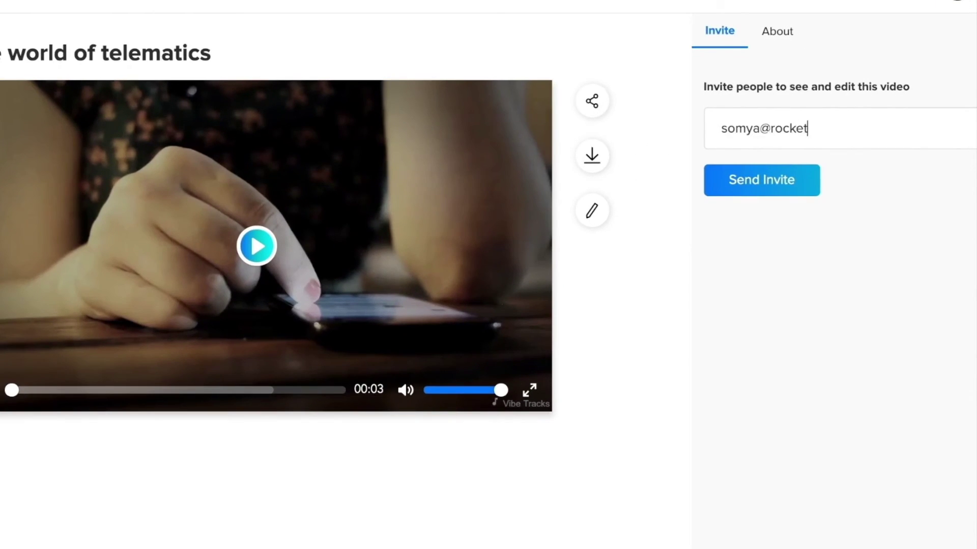
left_click(722, 192)
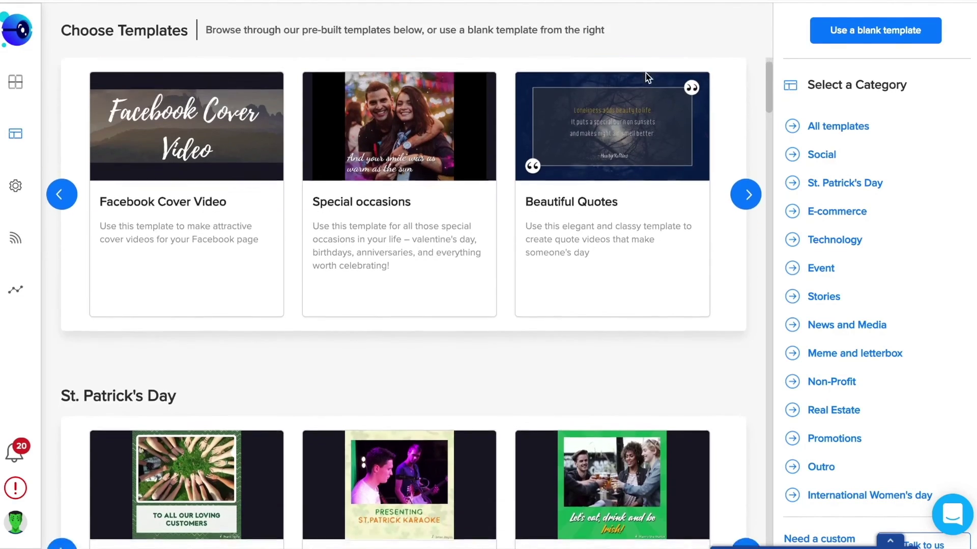
scroll(644, 194, "down", 15)
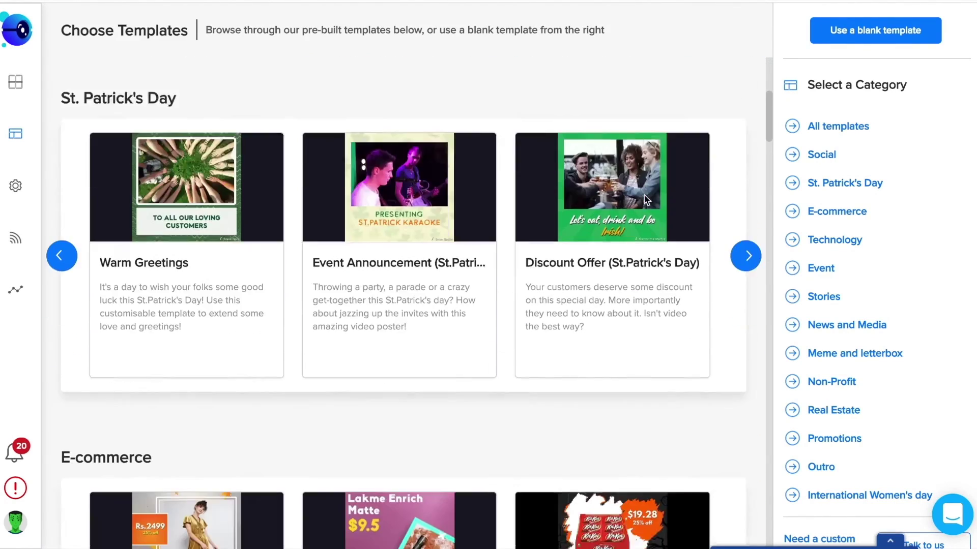
- Open the Breaking news template from News and Media as a new editable video
scroll(644, 200, "down", 18)
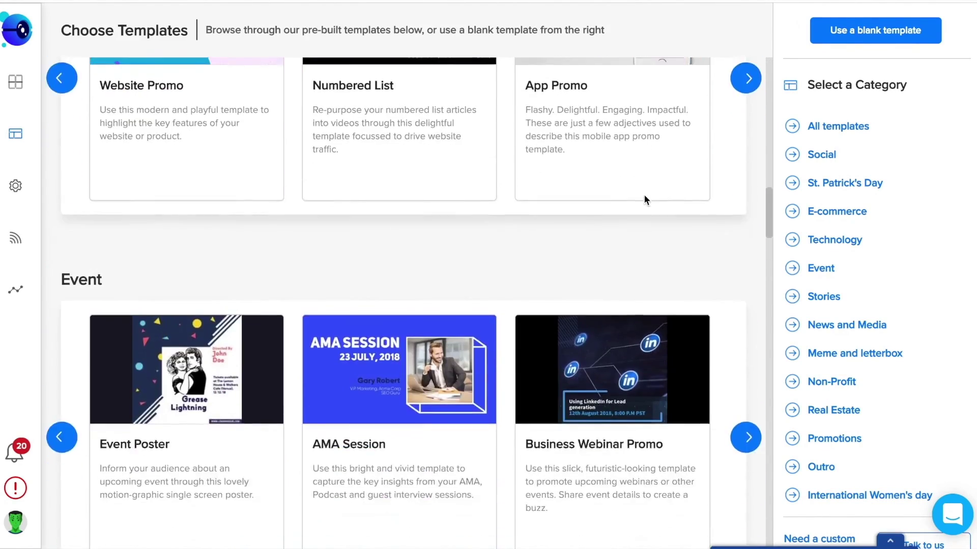
scroll(644, 200, "down", 6)
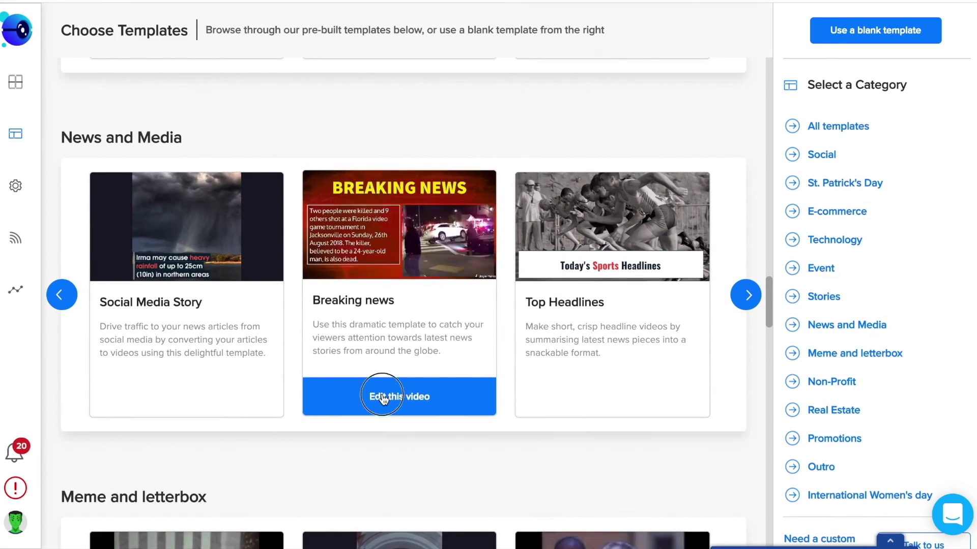
left_click(387, 395)
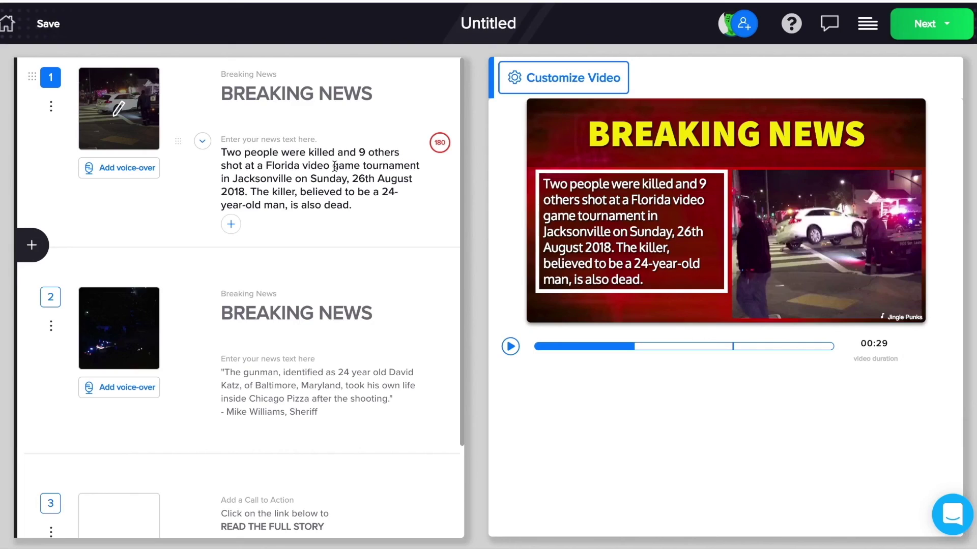